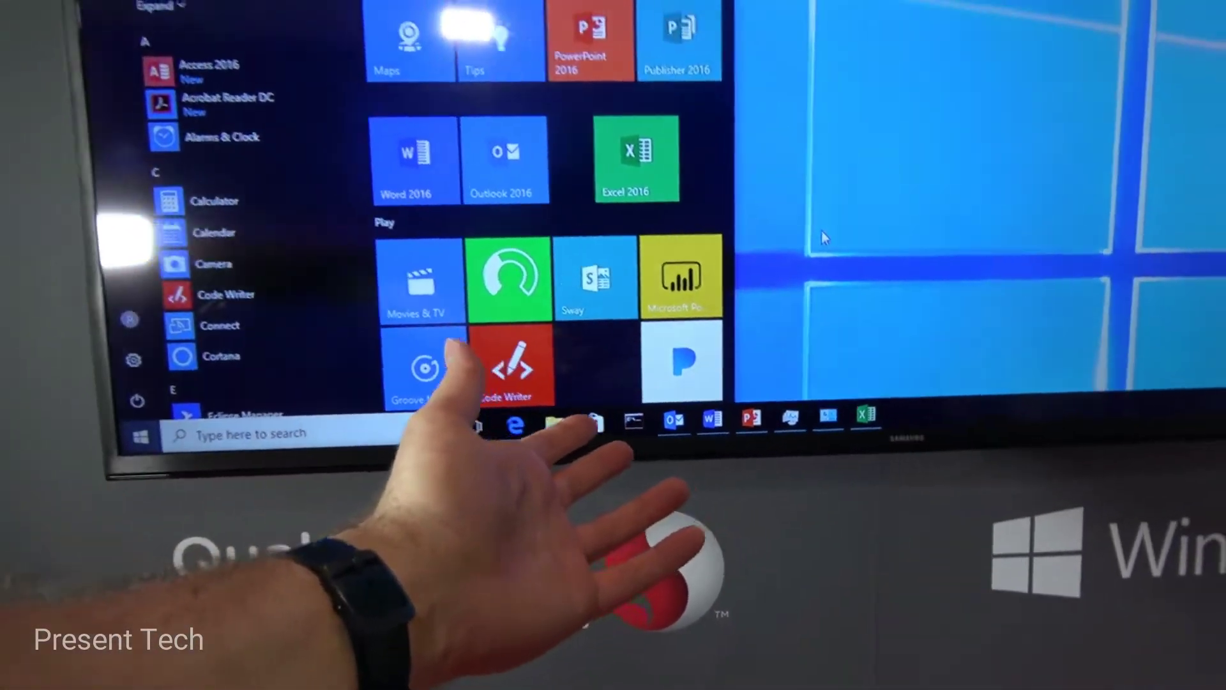
Dismiss the Start menu and bring up the Demo Data workbook in Excel.
left_click(834, 366)
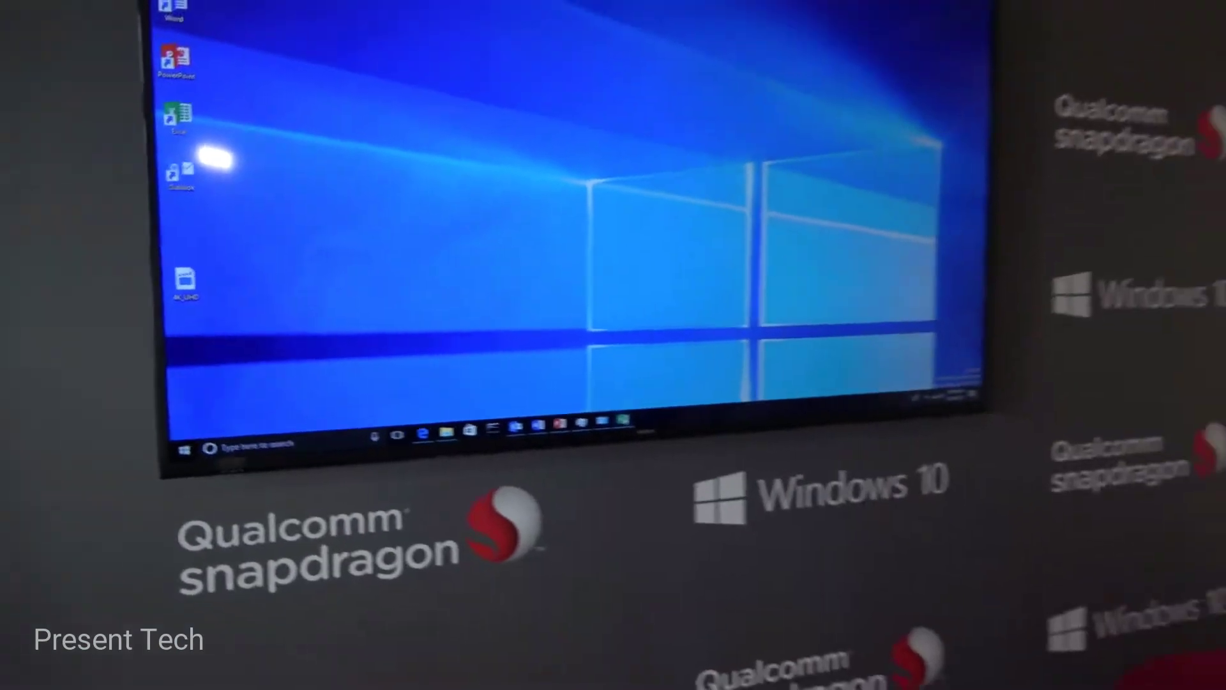
left_click(787, 420)
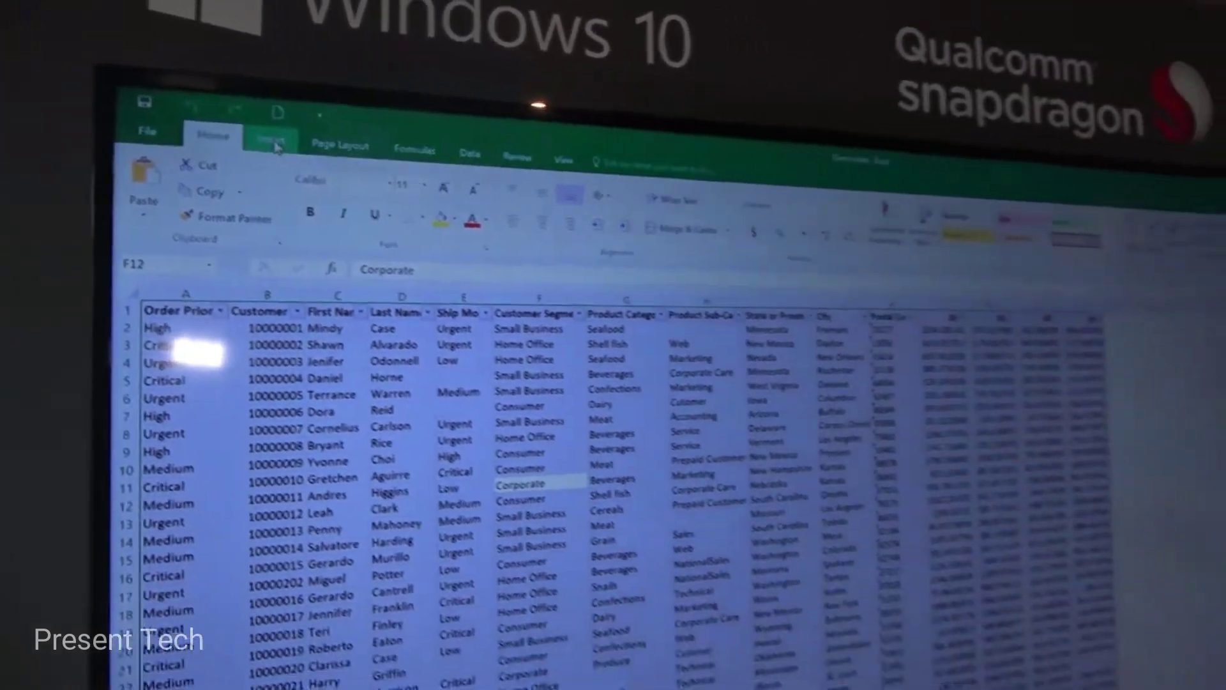
Create a PivotTable on a new sheet with Customer Segment rows and 2011–2014 order counts.
left_click(424, 175)
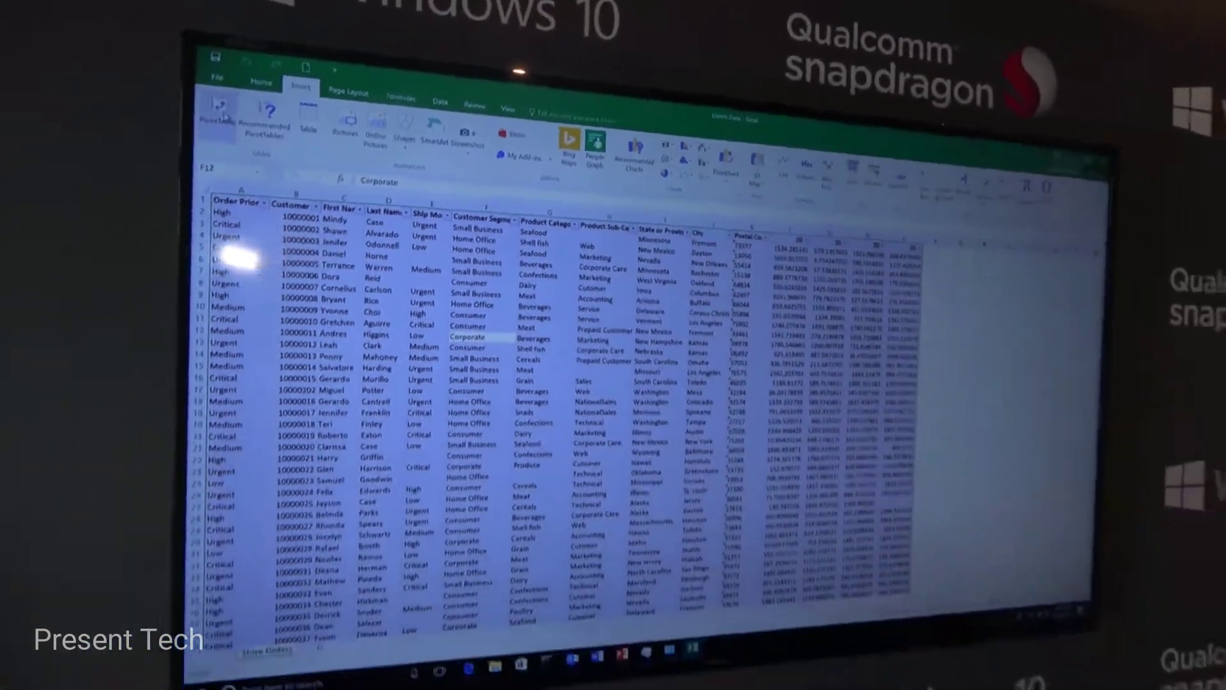
left_click(124, 178)
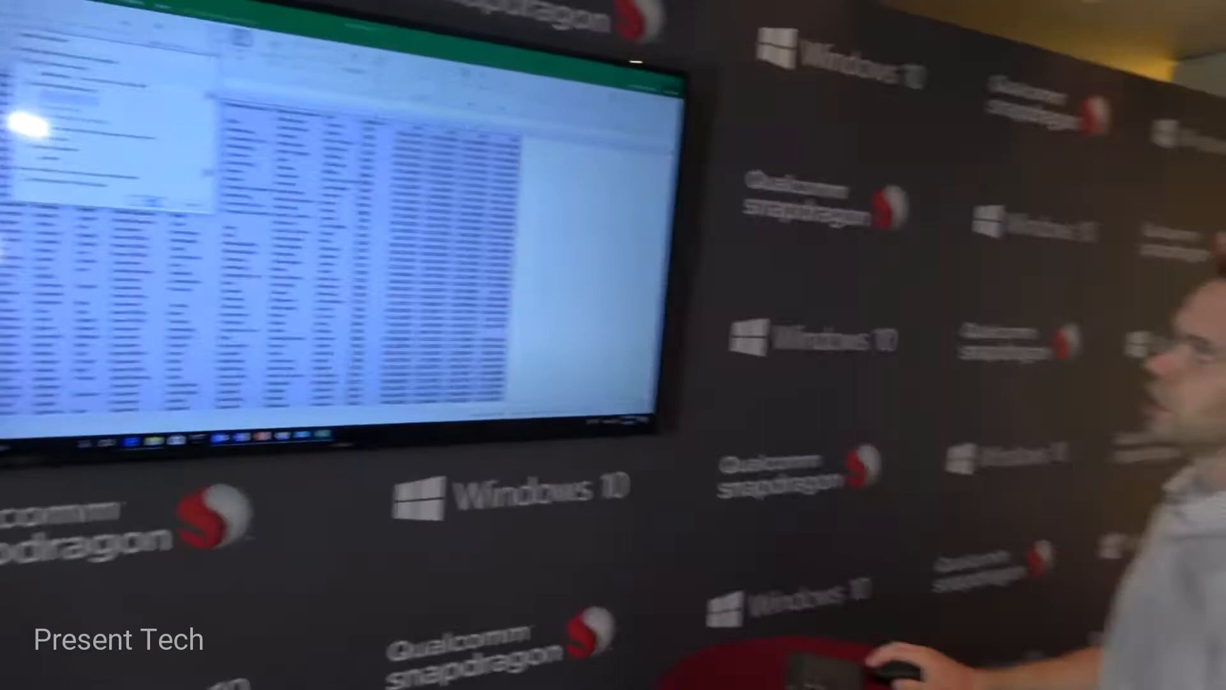
key("Return")
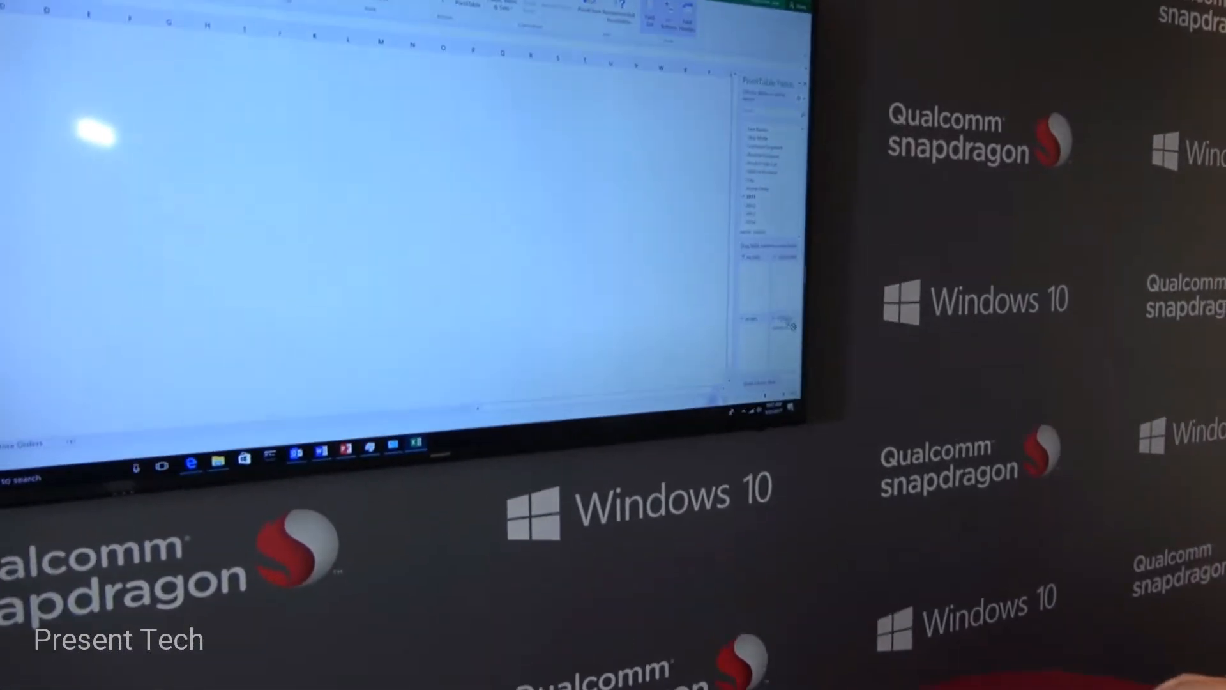
left_click(786, 327)
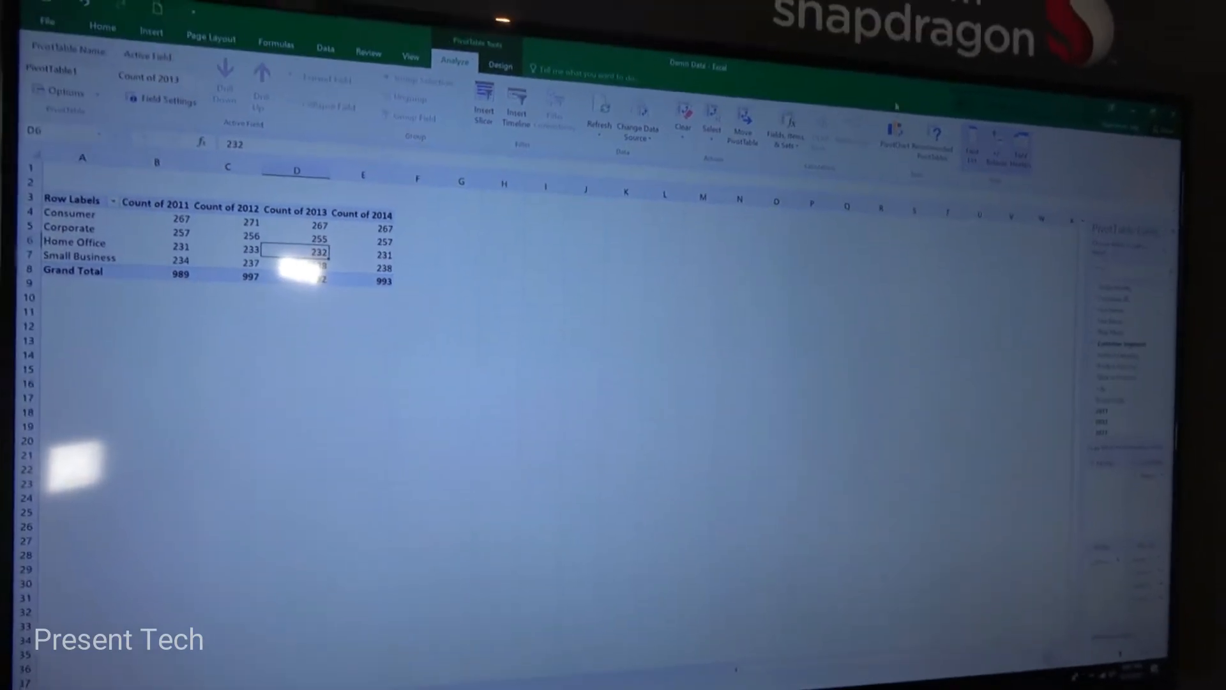
Insert a clustered column pivot chart of the segment counts and enlarge it on the sheet.
key("alt+F1")
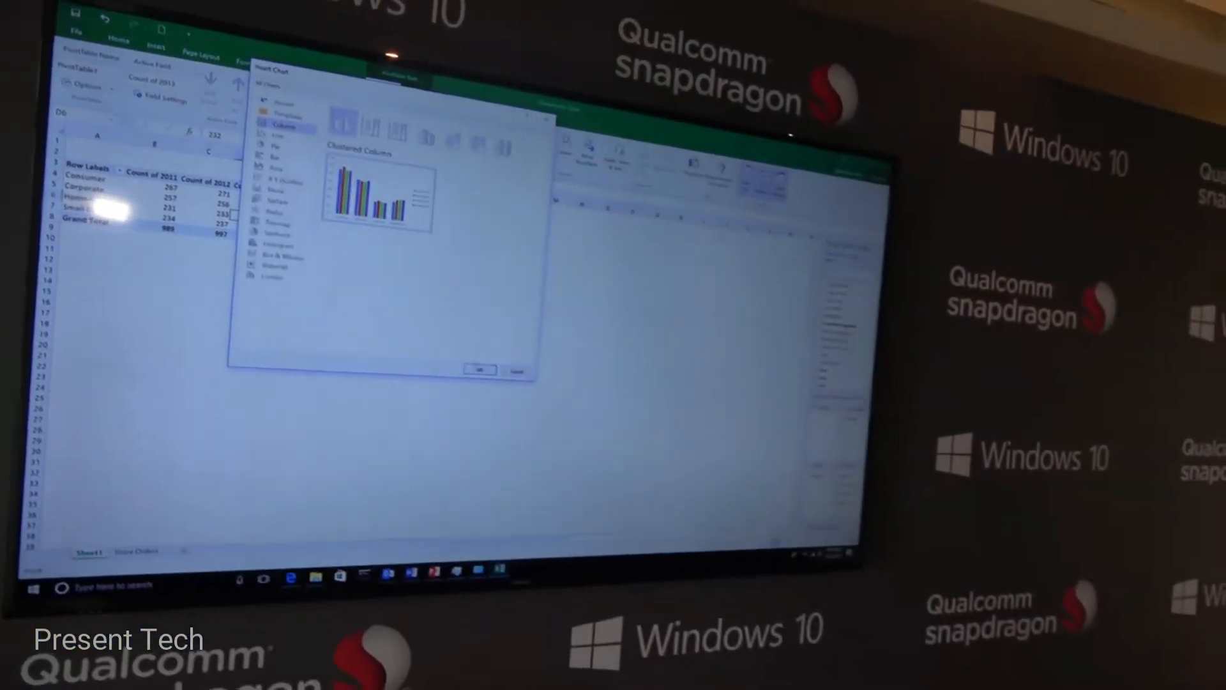
left_click(446, 337)
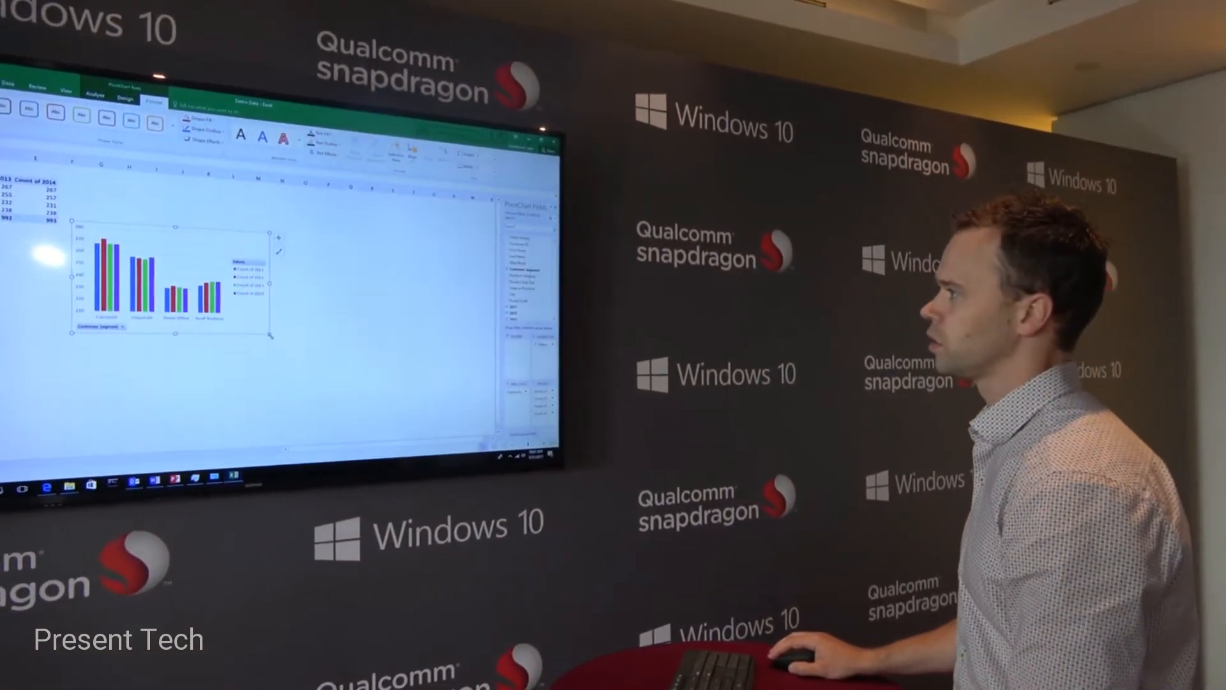
left_click_drag(283, 338, 348, 337)
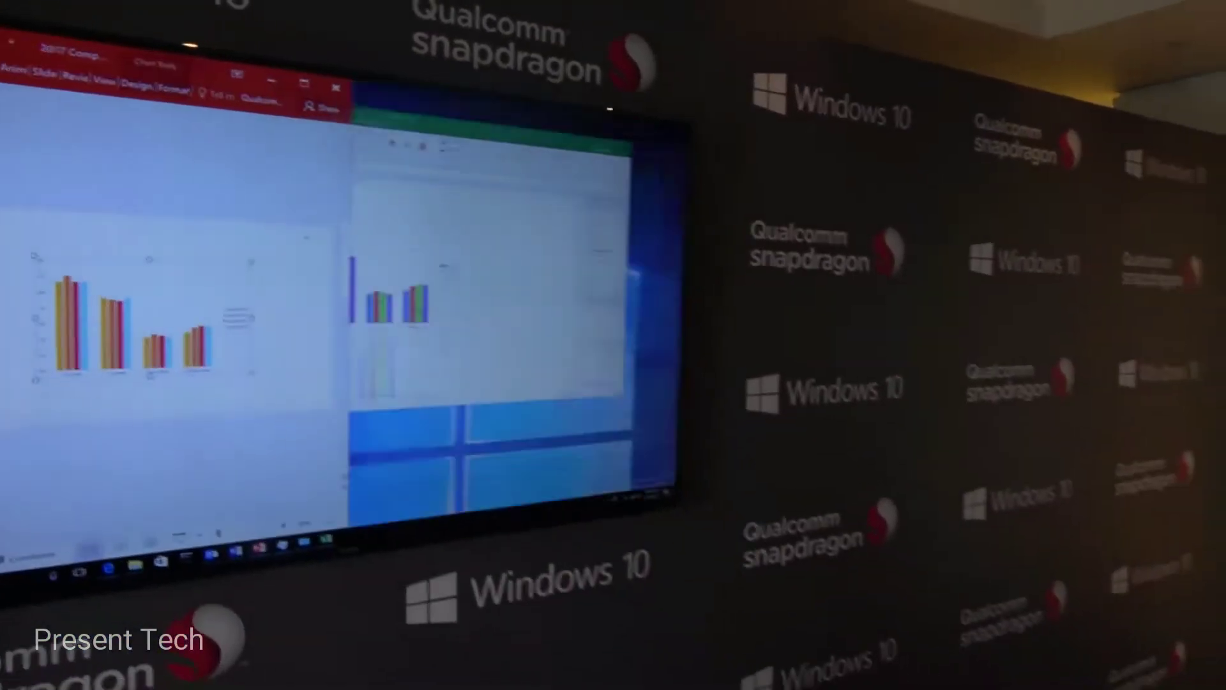
Snap PowerPoint left beside Word and paste the copied paragraph onto slide 3, Text.
key("super+Left")
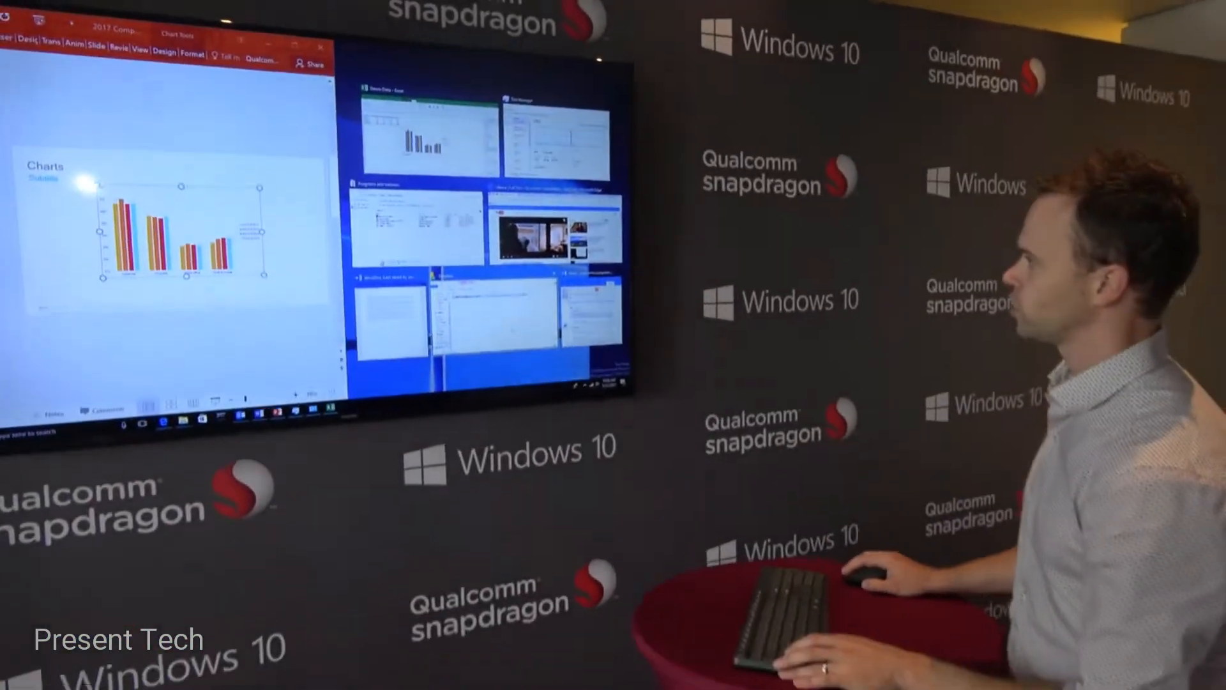
key("Return")
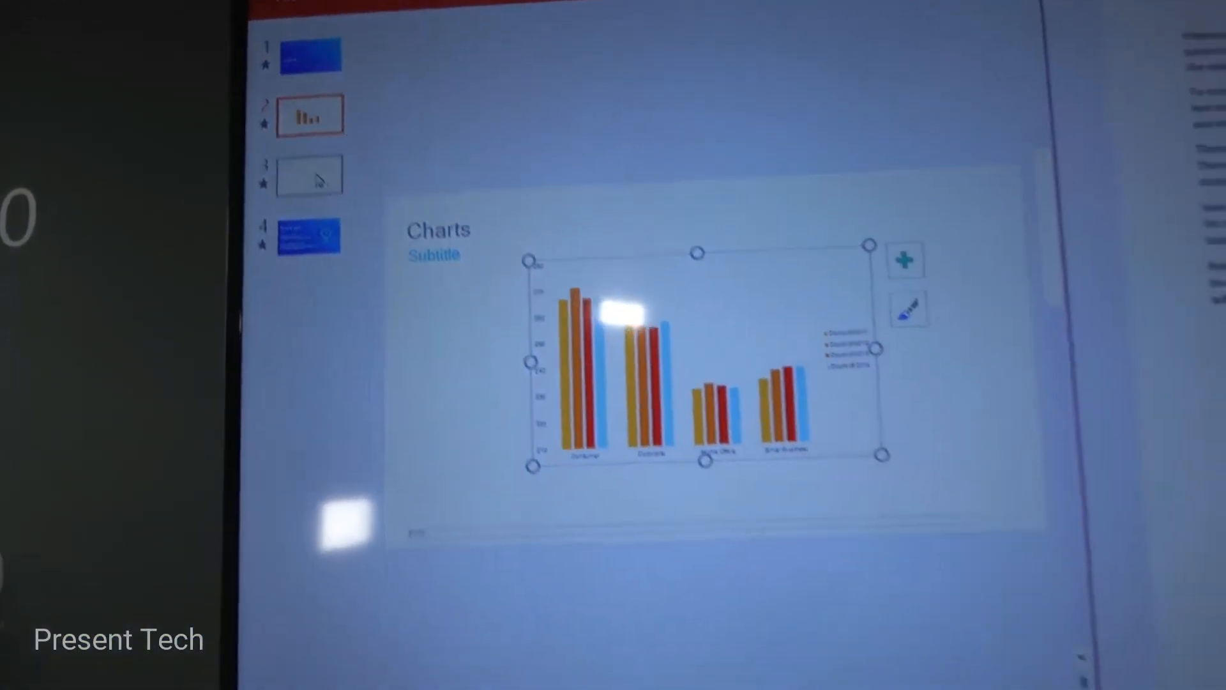
left_click(312, 175)
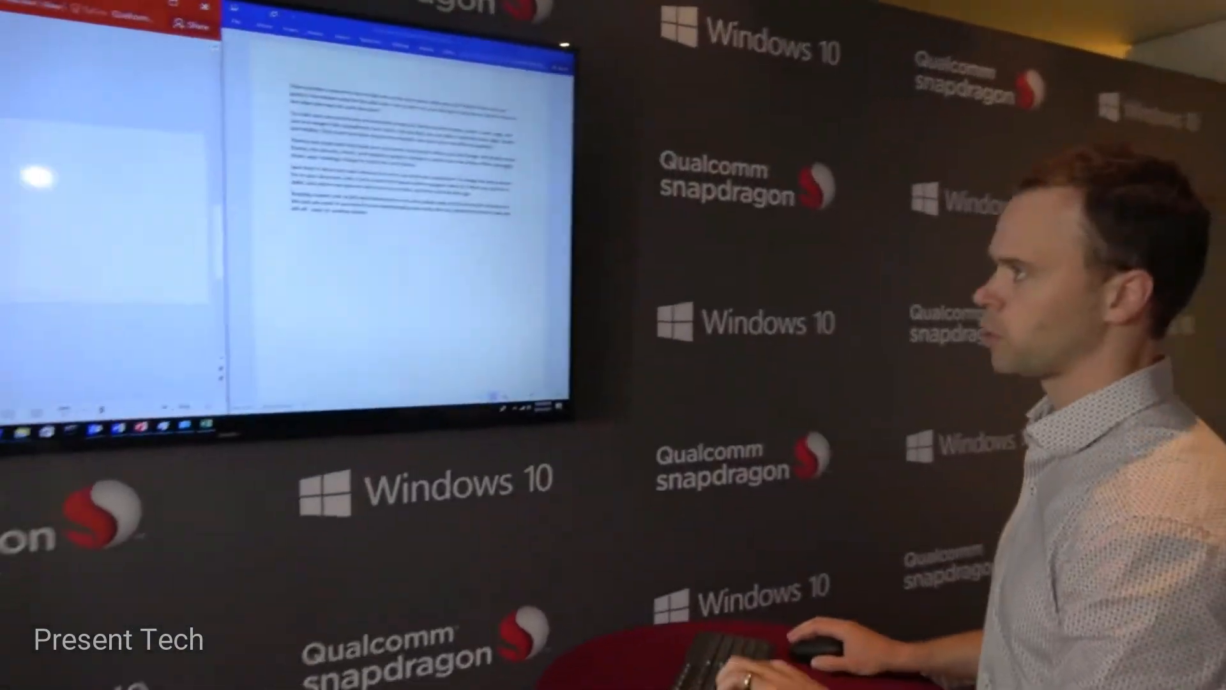
key("ctrl+v")
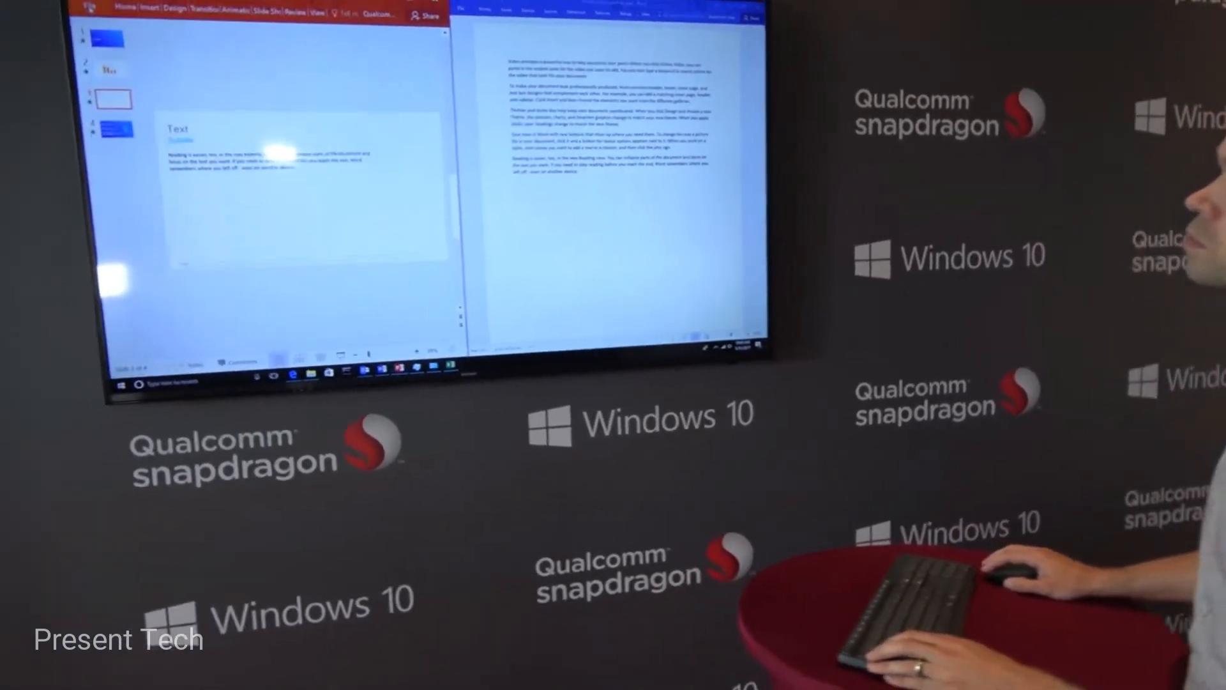
Share the deck via File > Share as an Outlook email attachment and send it.
left_click(46, 5)
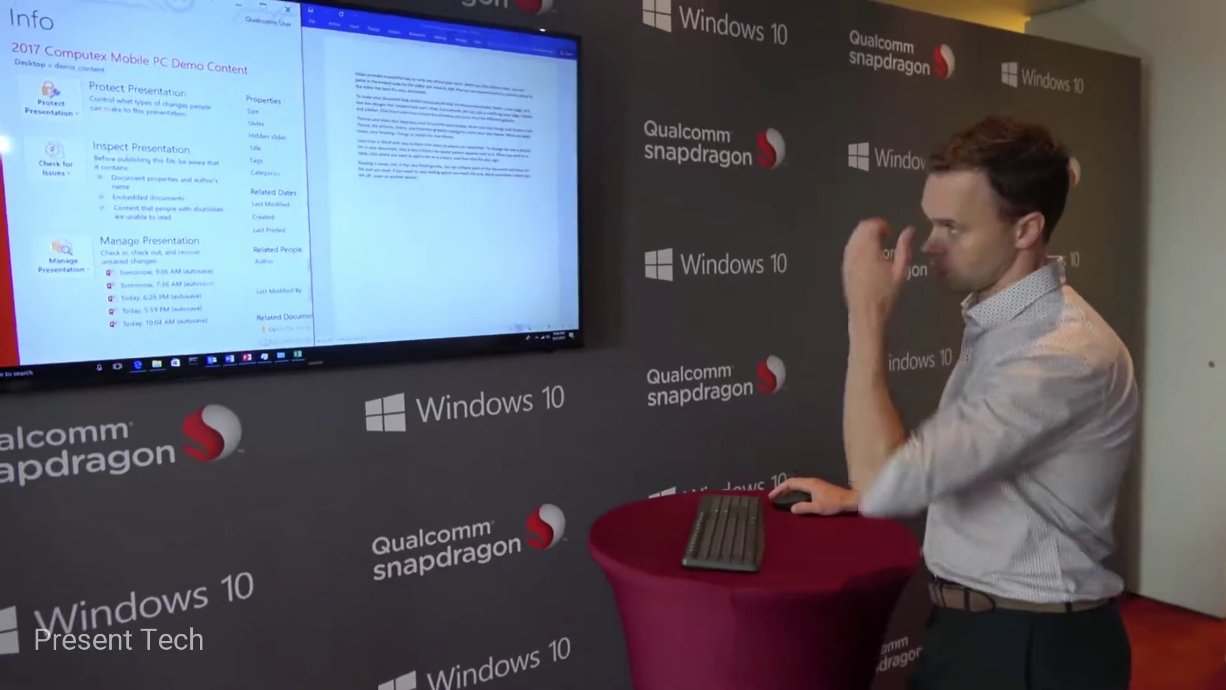
left_click(16, 117)
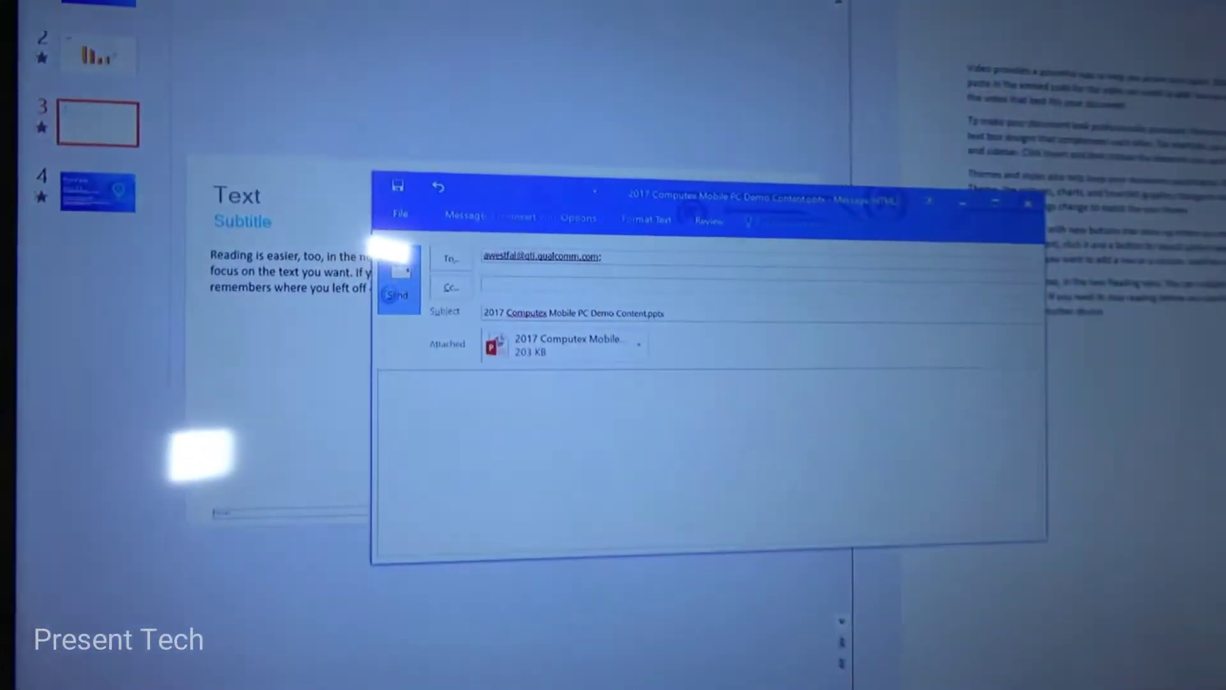
left_click(395, 294)
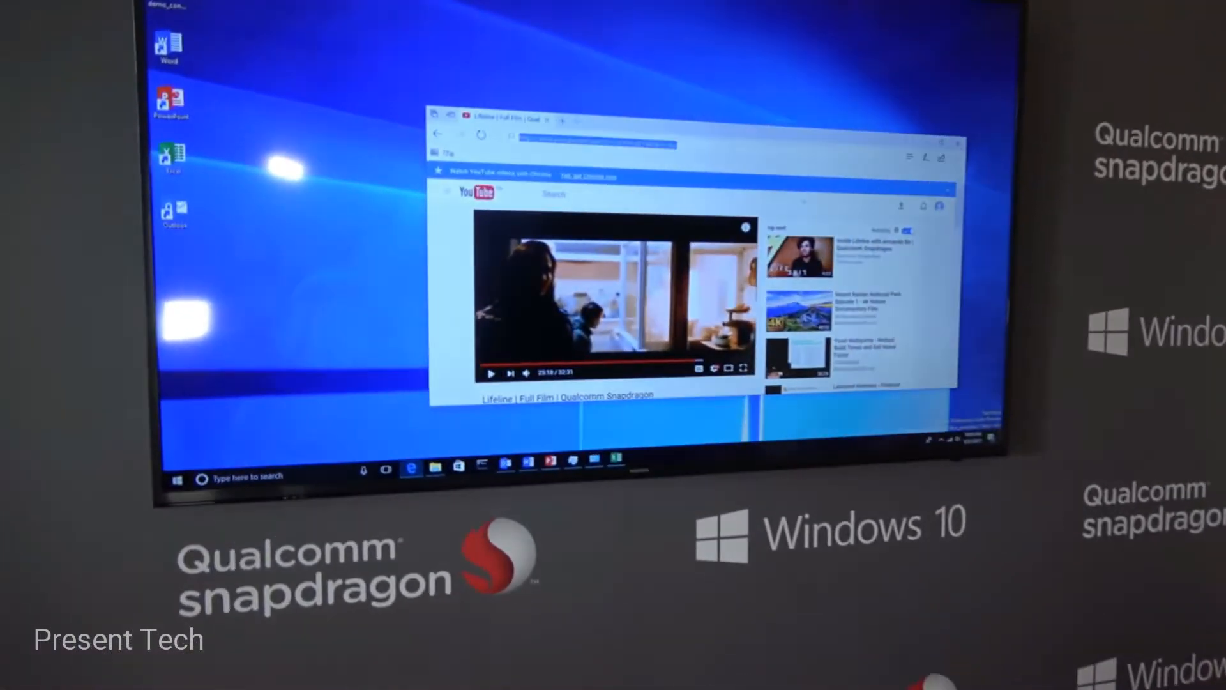
type("7-zip.org")
Go to 7-zip.org, download the 32-bit 7-Zip 17.00 installer, run it and close it.
key("Return")
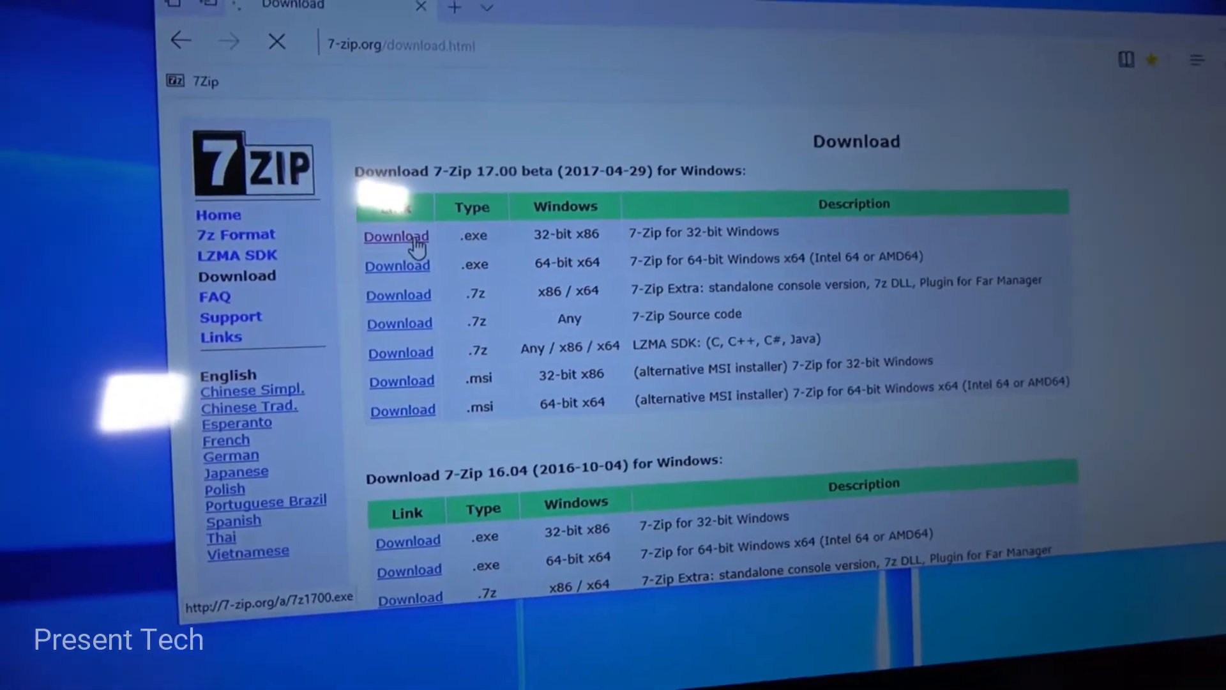
left_click(447, 247)
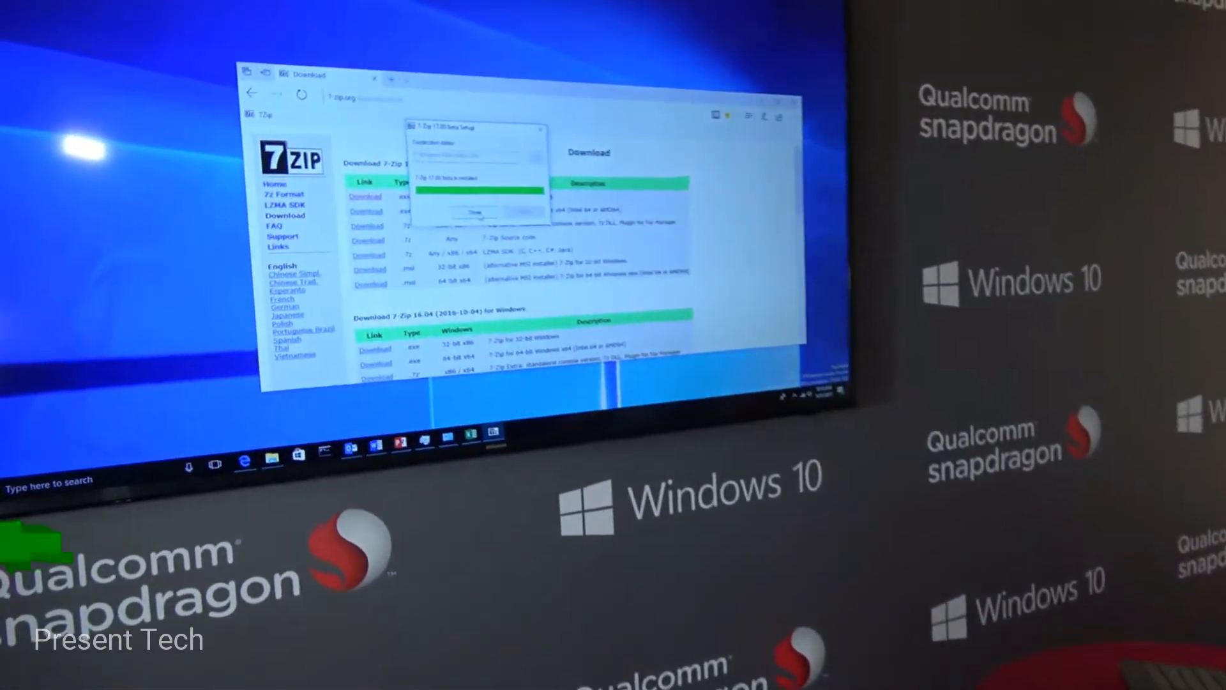
key("Return")
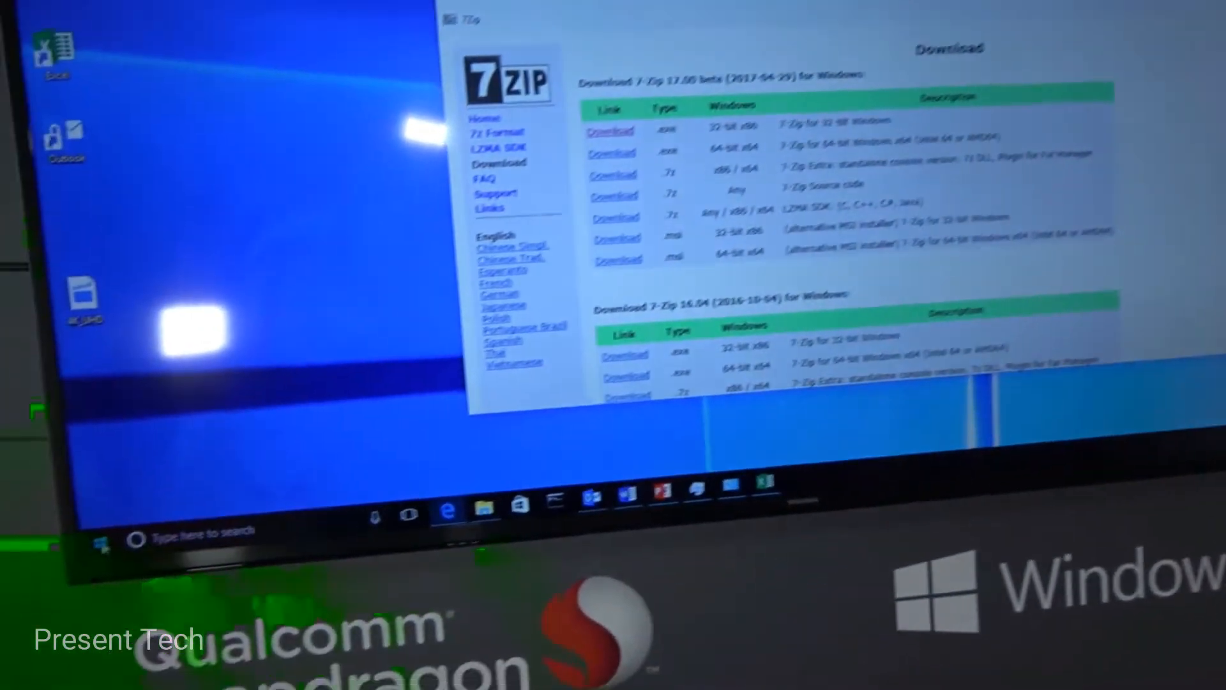
Launch the newly installed 7-Zip File Manager from the Start menu's Recently added list.
key("super")
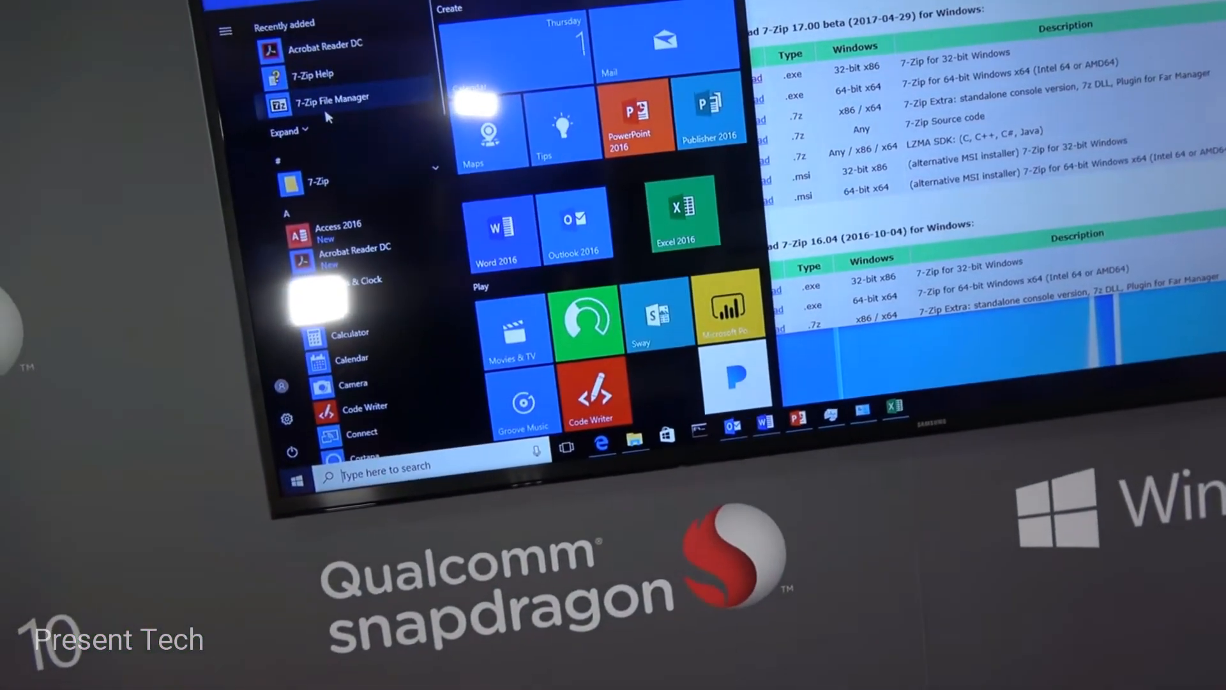
left_click(292, 99)
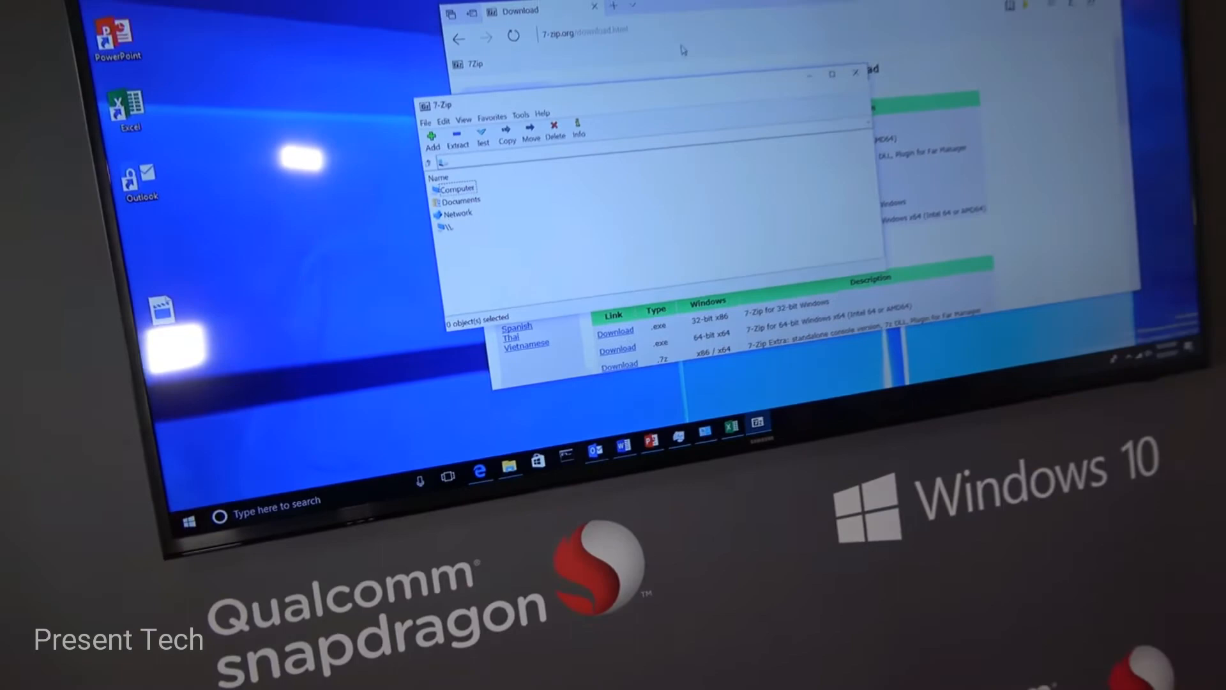